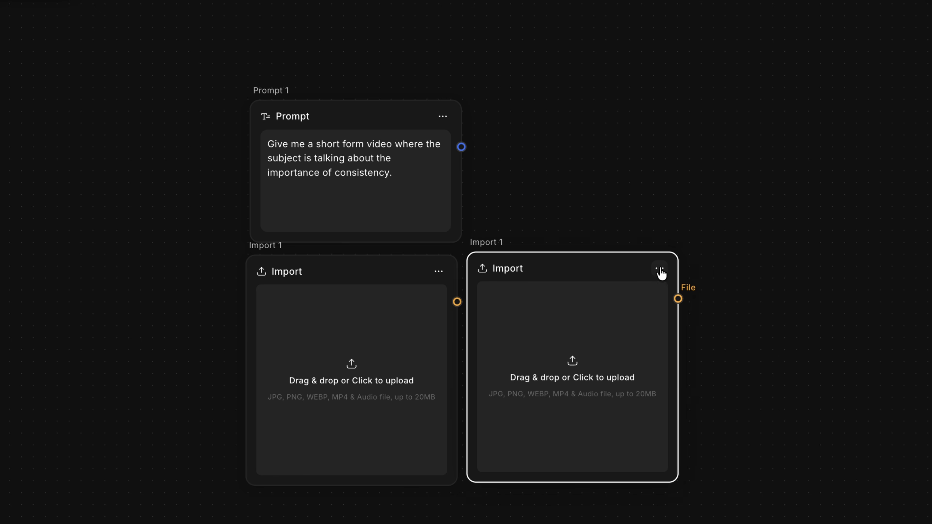
Duplicate the second import node, place the copy below the first import node, and line up the prompt node above the column.
click(699, 318)
drag(729, 289, 307, 486)
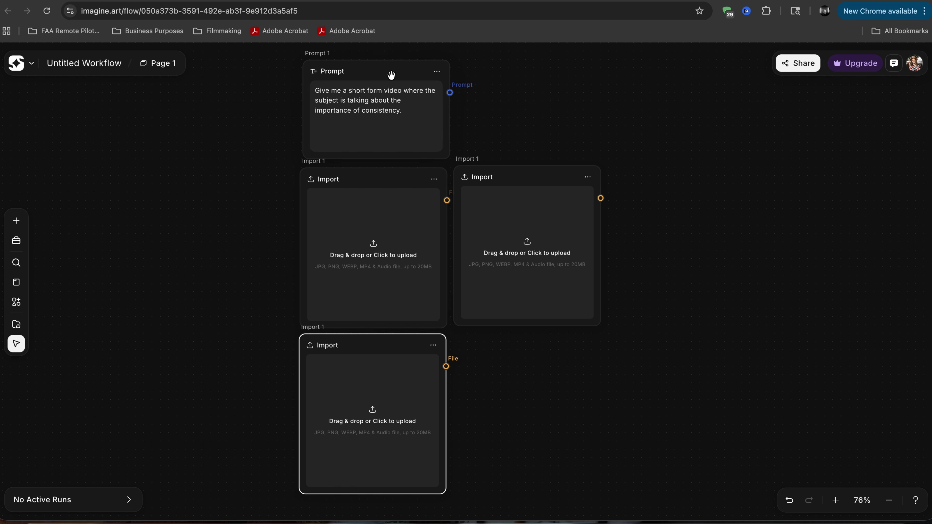
drag(386, 65, 384, 72)
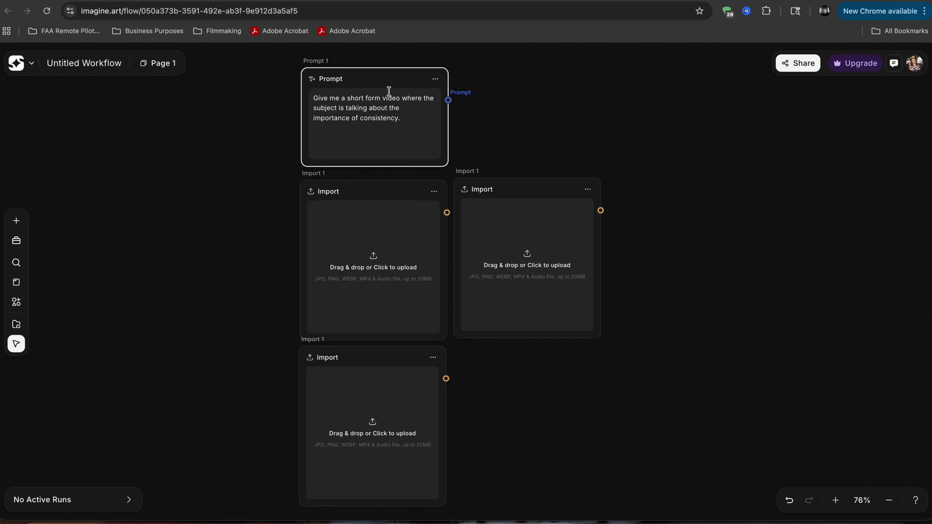
Rename the import node below the prompt as SUBJECT REF 1 and the import node beside it as SUBJECT REF 2.
click(433, 192)
click(459, 243)
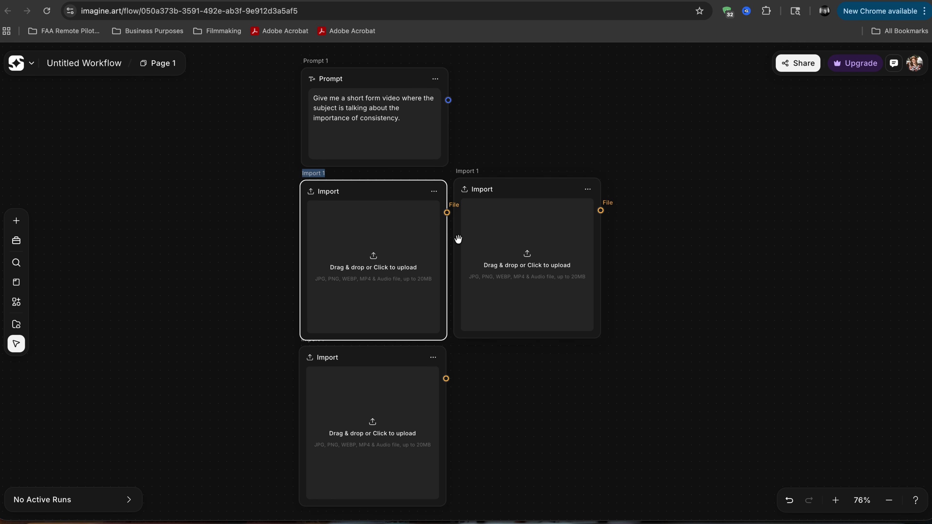
text(su)
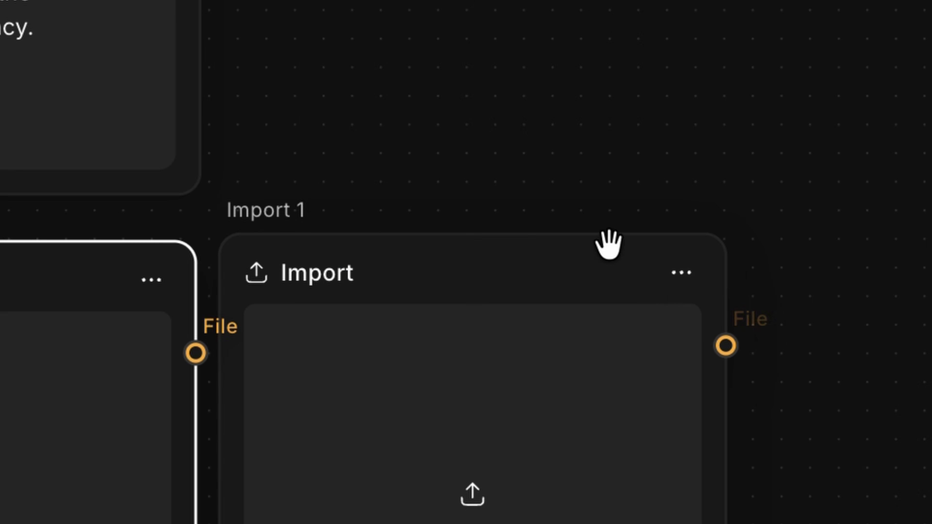
click(685, 281)
click(741, 449)
text(S)
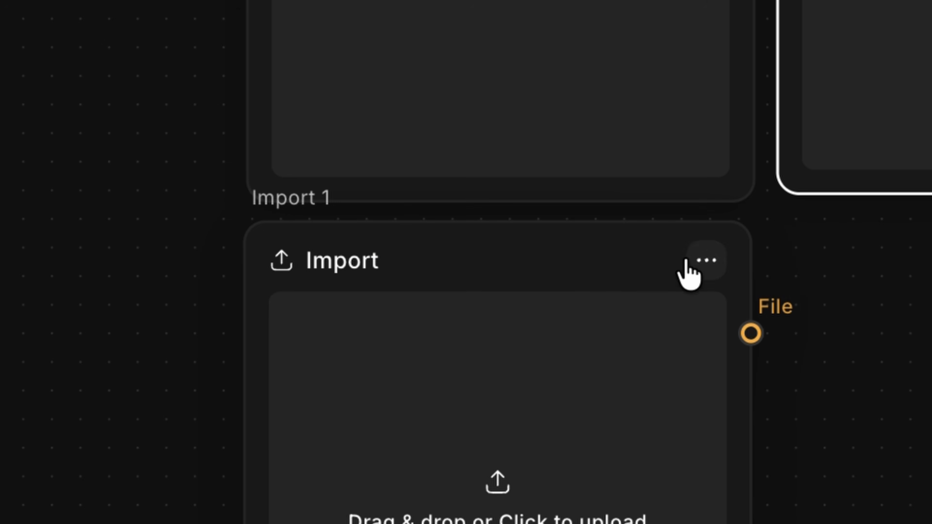
Rename the lowest import node as ENVIRONMENT REF.
drag(600, 261, 601, 286)
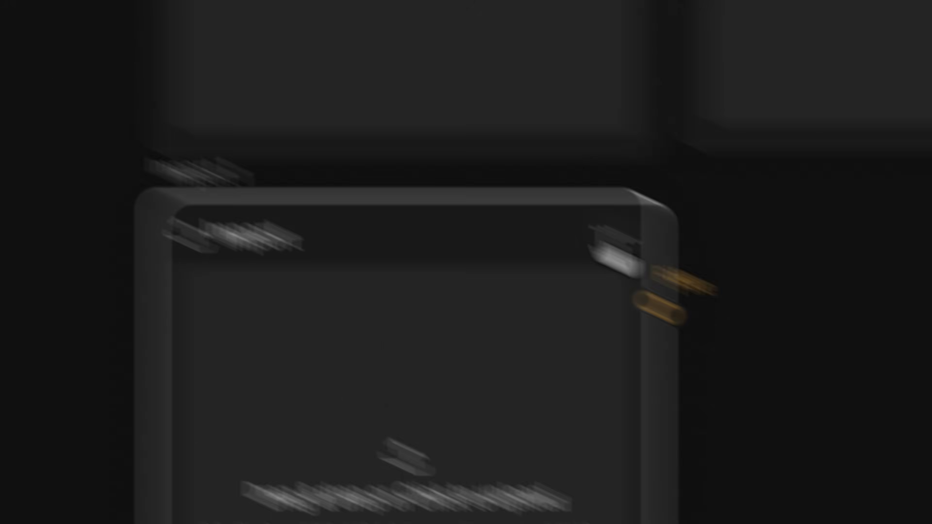
click(709, 279)
click(427, 285)
text(ENVIRONMENT REF)
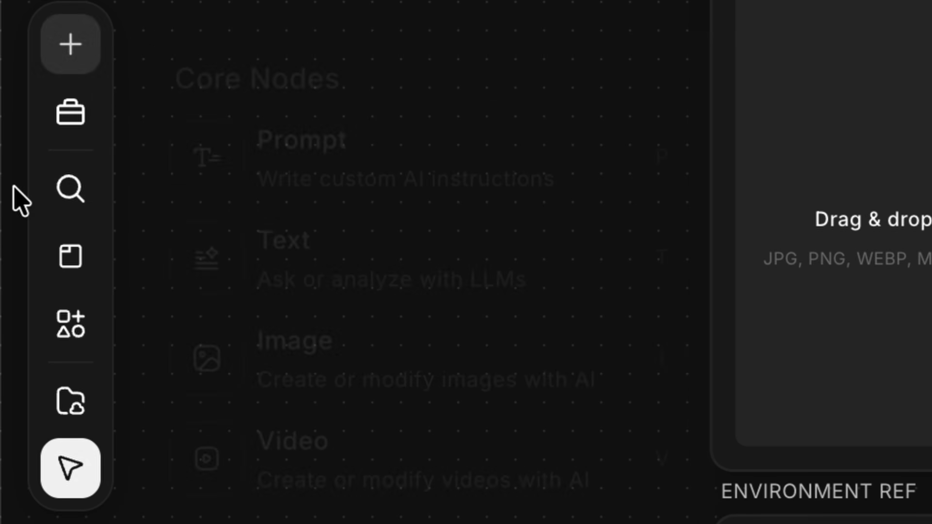
Add a Text node and place it just to the right of the SUBJECT REF 2 node.
click(69, 189)
scroll(474, 305, down, 10)
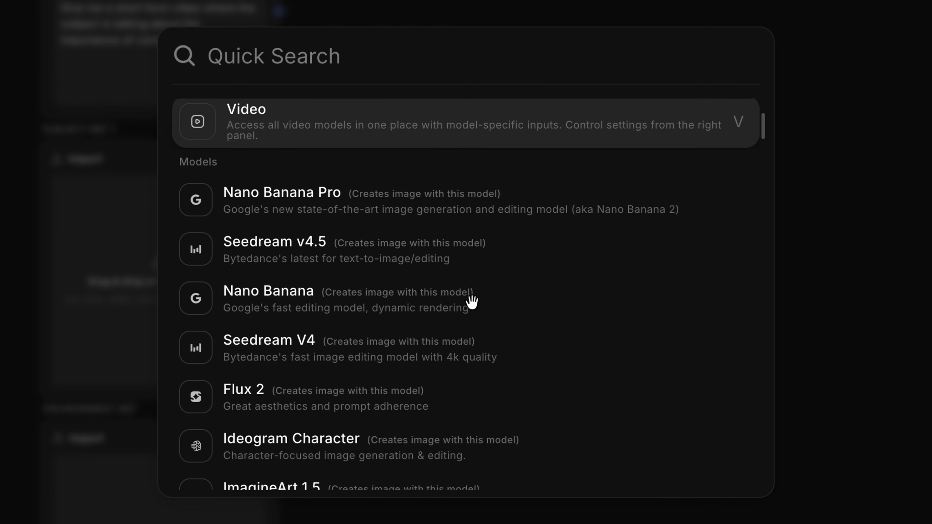
click(308, 176)
drag(358, 158, 616, 152)
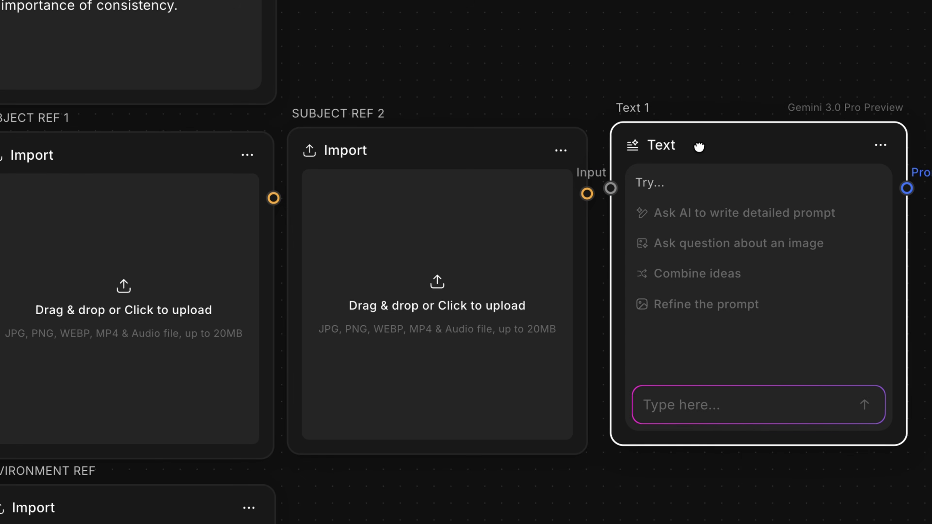
drag(699, 146, 690, 152)
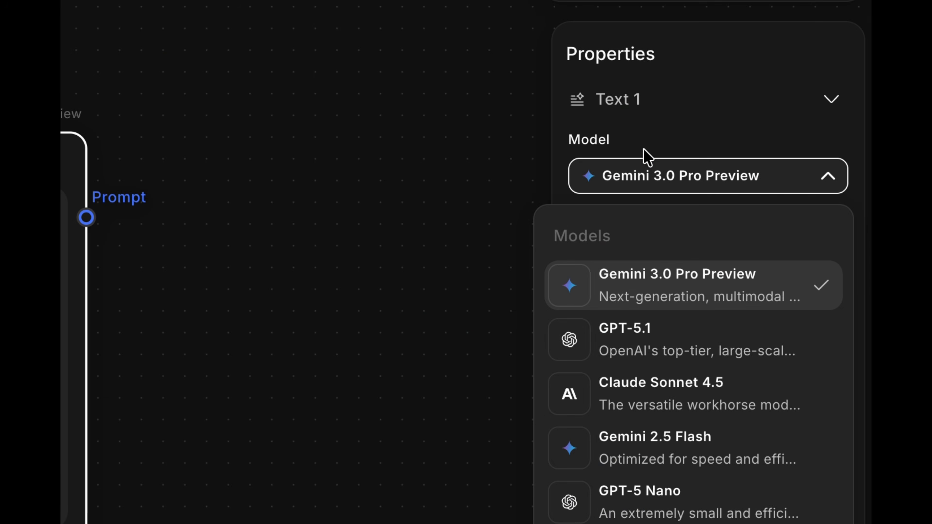
Keep Gemini 3.0 Pro Preview for the Text node and enter a system prompt about the subject's outfit and surroundings creating a cinematic contrasting look.
click(678, 160)
click(680, 173)
click(669, 225)
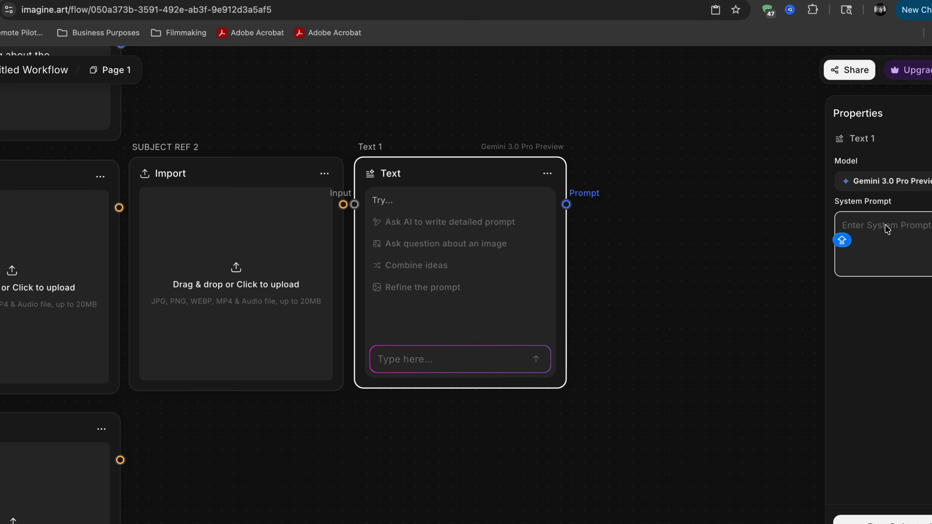
Connect the Prompt 1 node to the Text node's input and rename the Text node as SHORT FORM OUTLINE.
scroll(414, 172, left, 5)
scroll(414, 172, up, 3)
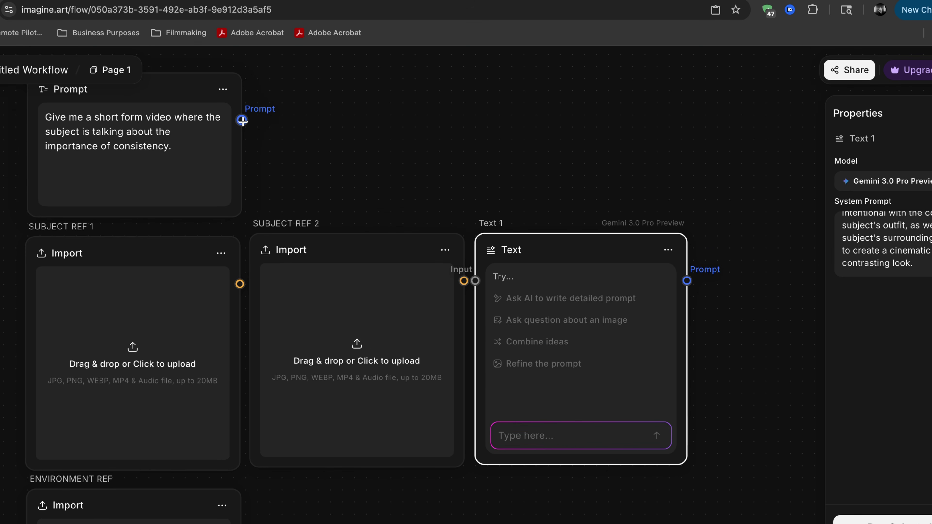
scroll(242, 121, left, 3)
scroll(243, 121, up, 3)
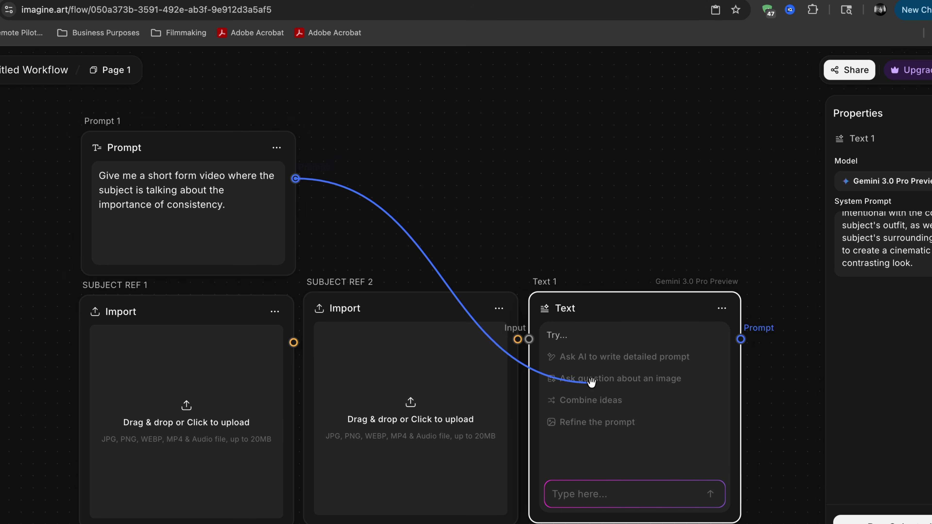
drag(524, 338, 524, 339)
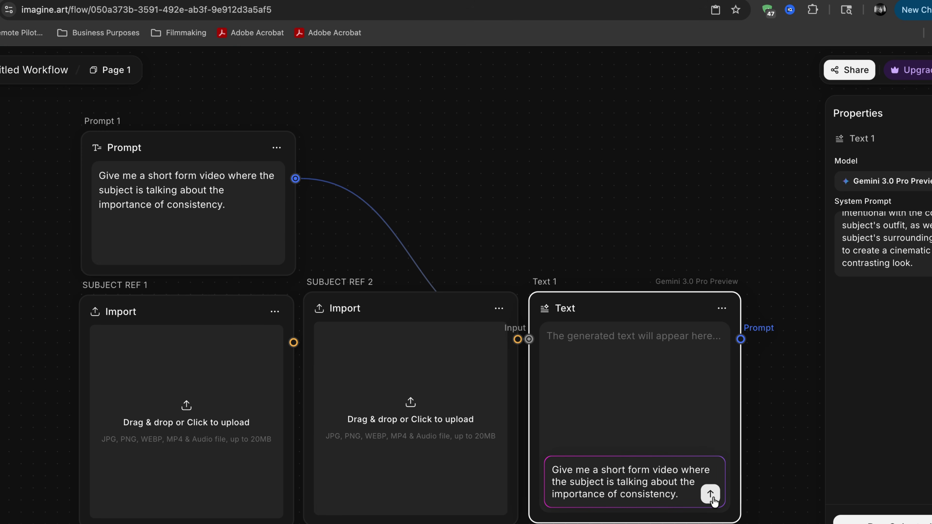
click(722, 308)
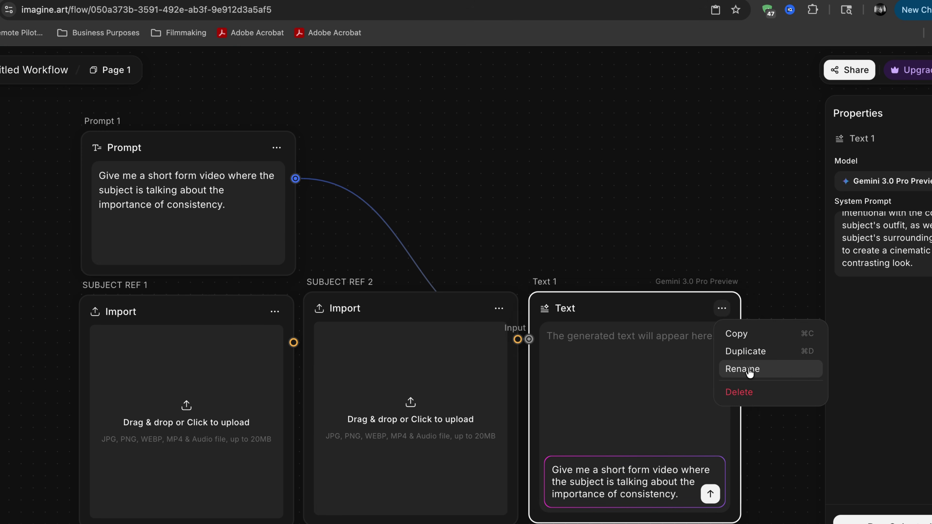
click(745, 368)
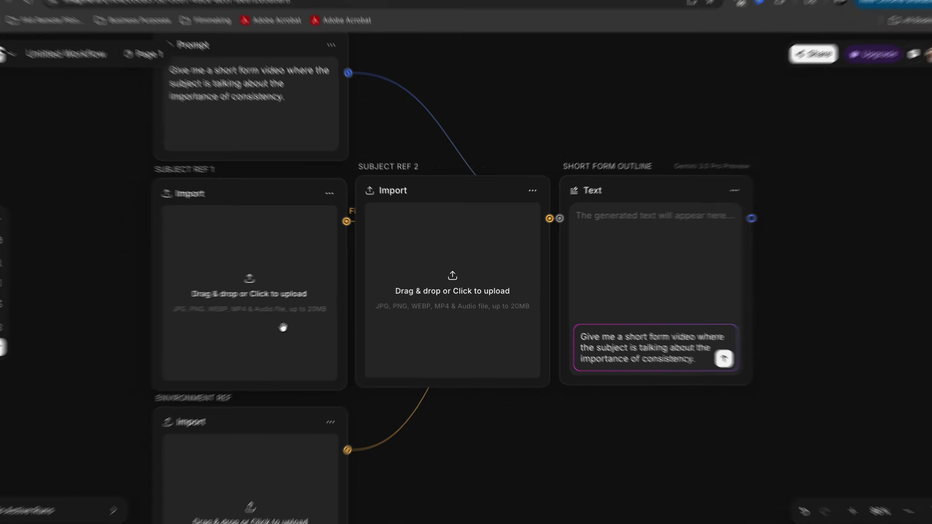
Upload RiverClone-15 and RiverClone-04 to the two subject nodes and a Gemini-generated image to ENVIRONMENT REF, moving that node clear of the one above.
click(223, 274)
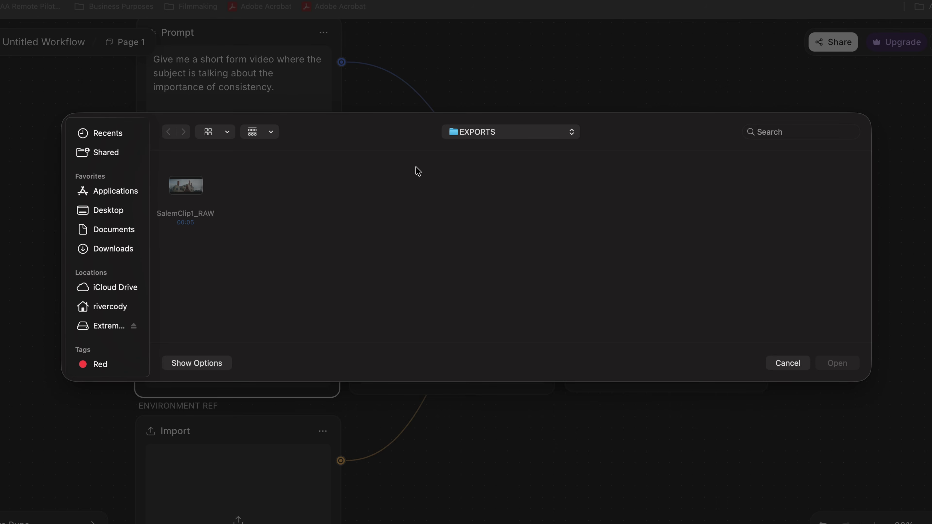
click(113, 249)
double_click(194, 187)
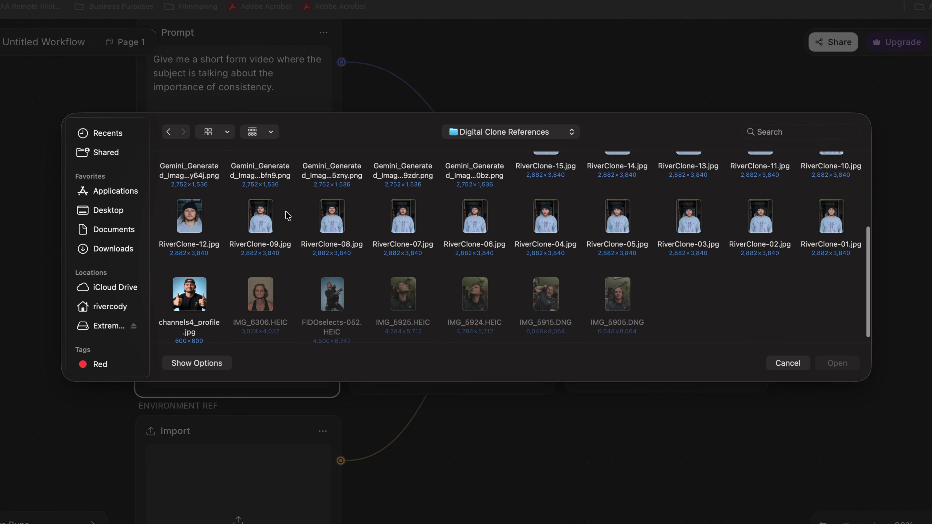
scroll(362, 221, up, 3)
double_click(361, 220)
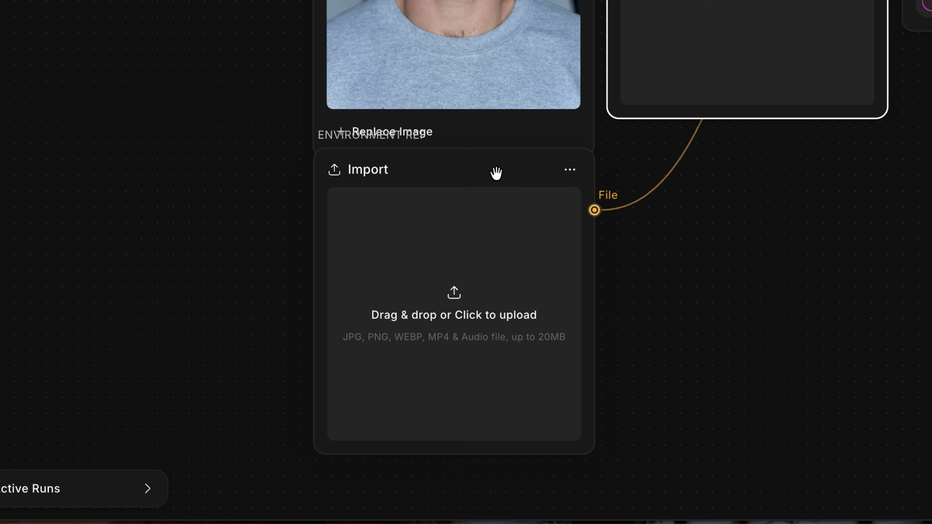
drag(496, 208, 495, 212)
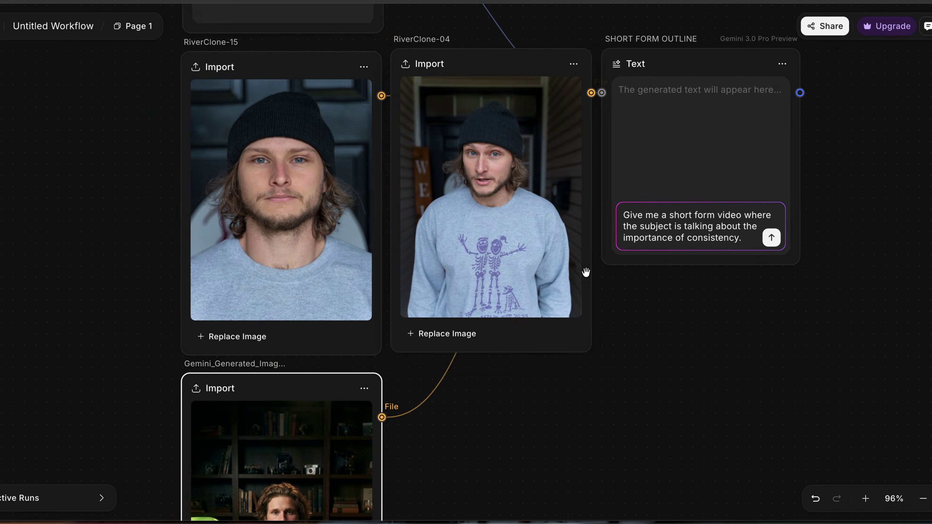
Duplicate the SHORT FORM OUTLINE node beside the original and give the copy a system prompt requesting a detailed first-frame image prompt for Flux 2 and Nano Banana Pro.
scroll(584, 271, left, 3)
scroll(587, 273, down, 10)
scroll(587, 276, up, 5)
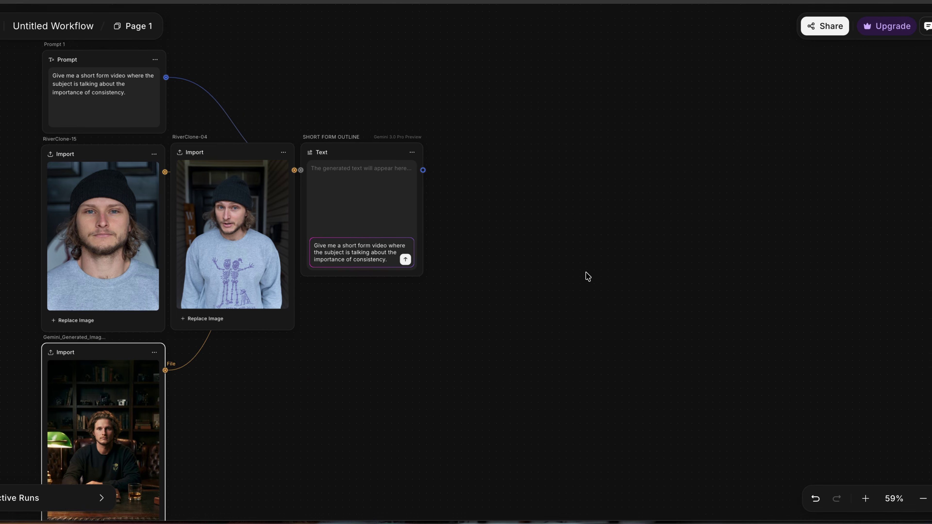
click(429, 161)
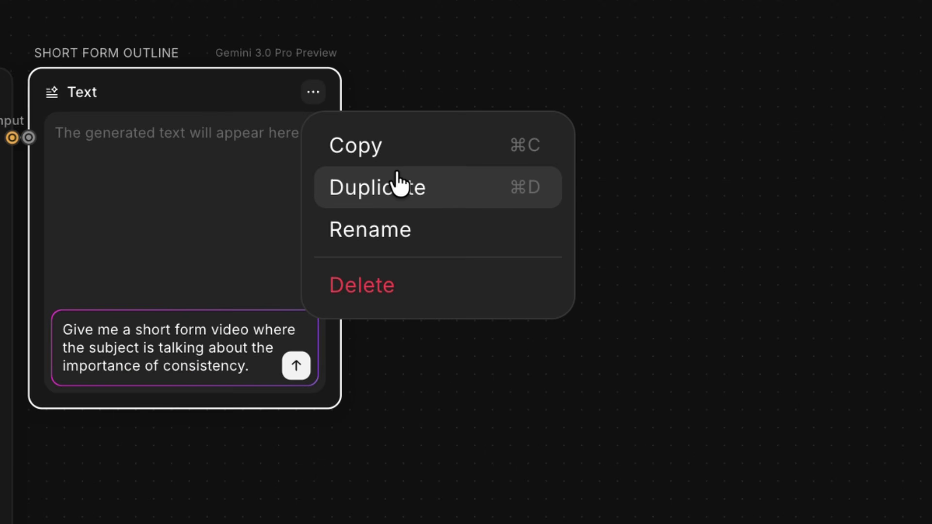
click(454, 198)
drag(460, 109, 492, 76)
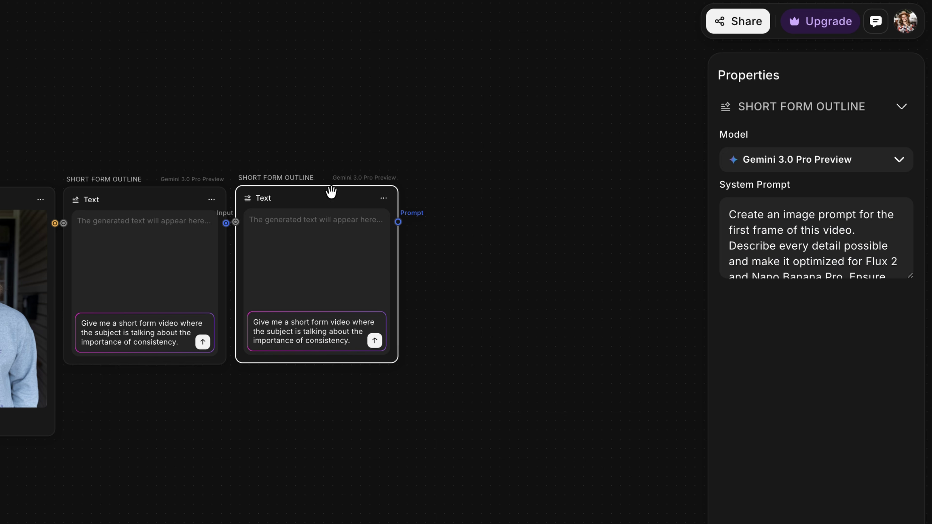
click(433, 303)
Add a Nano Banana Pro image node and place it to the right of the duplicated text node.
scroll(425, 323, right, 3)
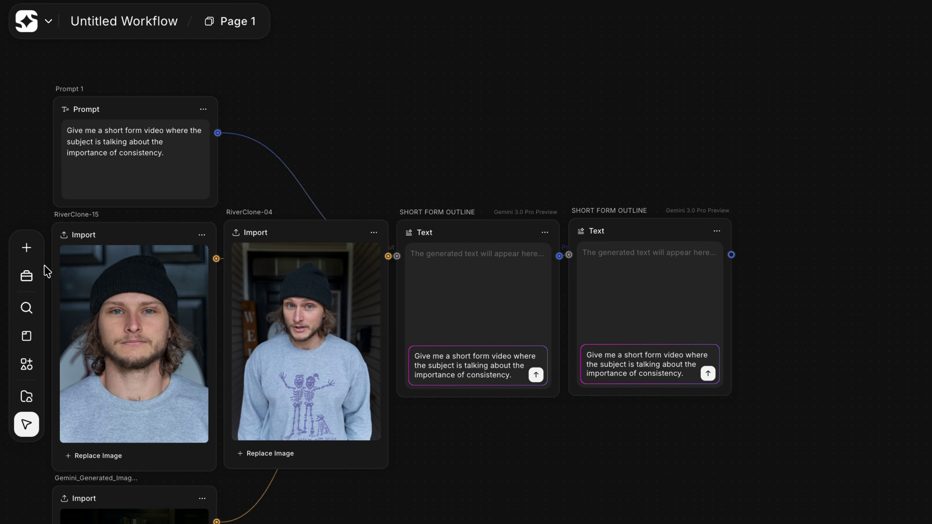
click(27, 308)
scroll(395, 221, down, 3)
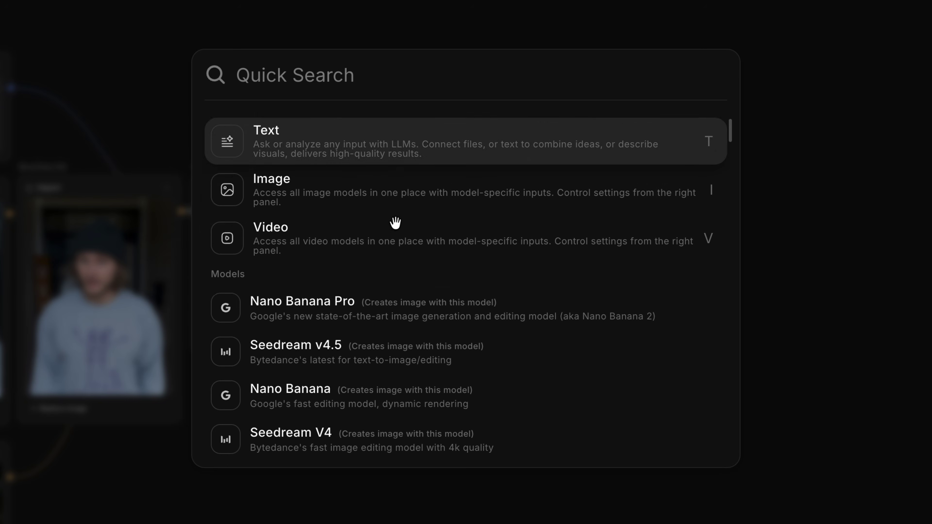
click(366, 285)
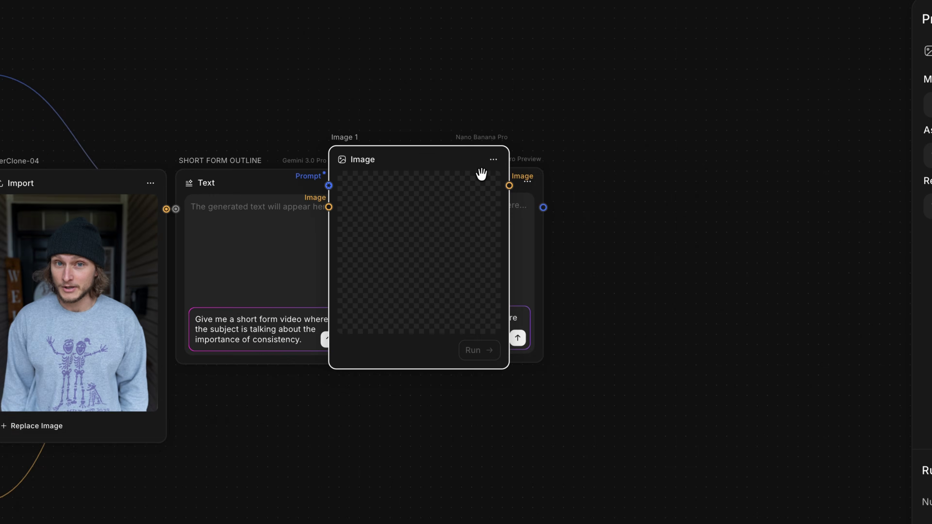
drag(426, 158, 701, 173)
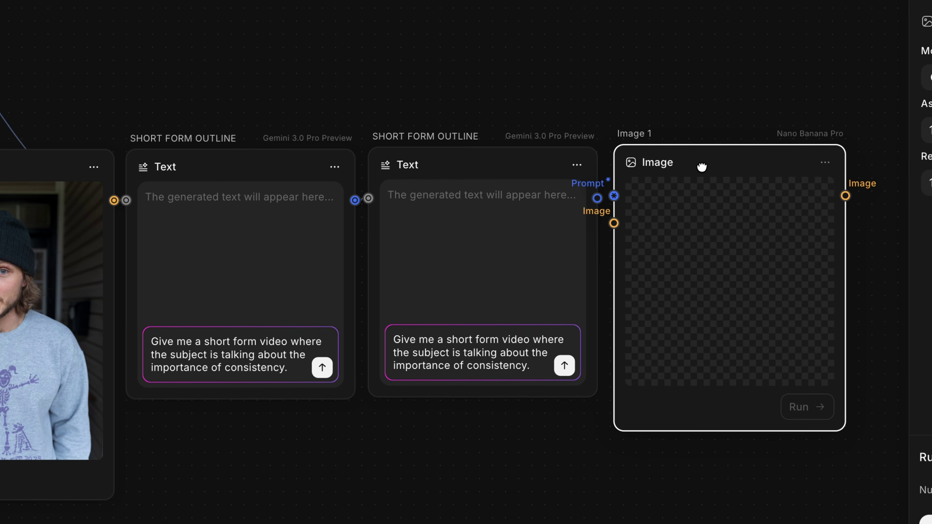
Keep Nano Banana Pro as the Image 1 model and set its aspect ratio to 9:16.
click(869, 77)
click(859, 130)
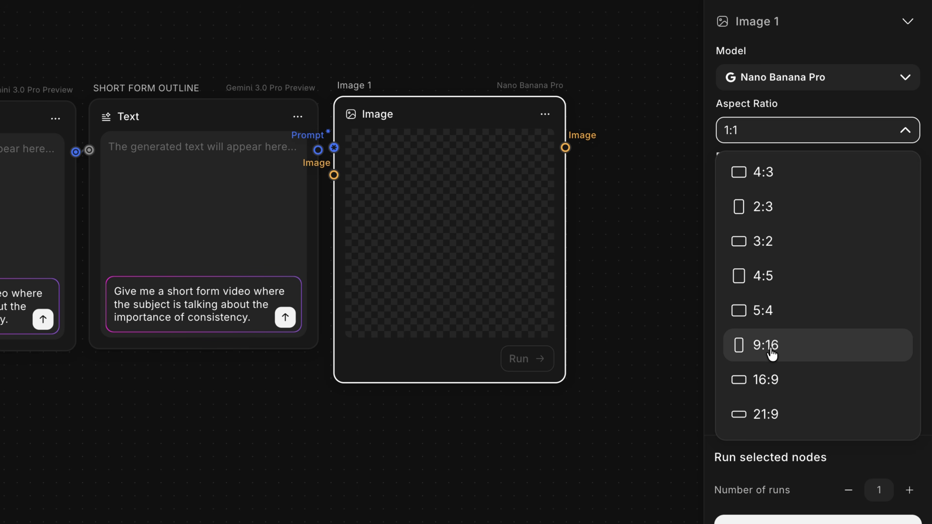
click(772, 345)
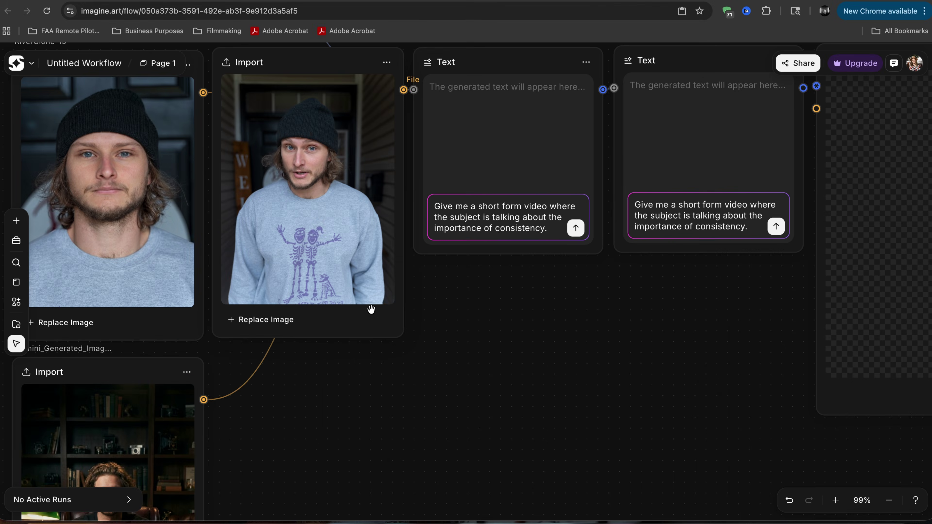
Connect the imported reference images to Image 1's image input and rename the duplicated text node as FIRST FRAME OUTLINE.
scroll(322, 337, down, 3)
scroll(321, 334, right, 3)
scroll(321, 335, up, 3)
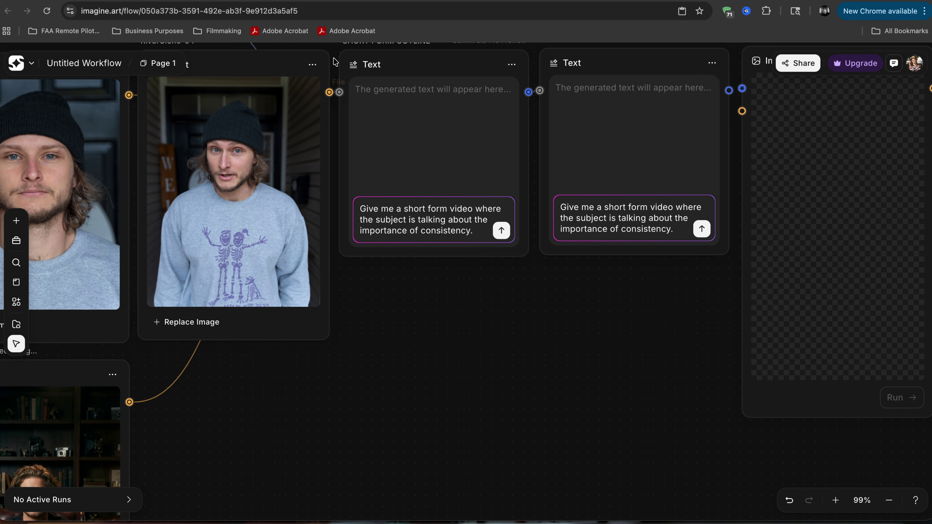
drag(329, 94, 753, 195)
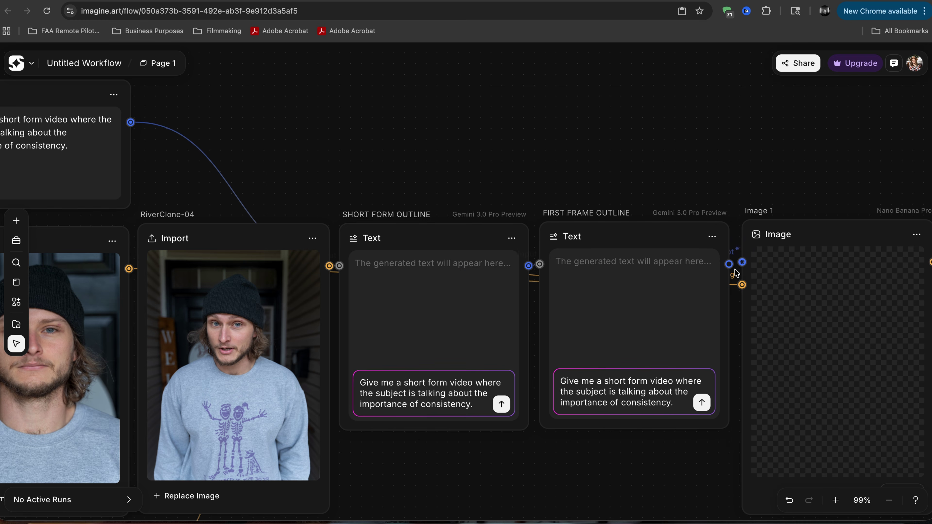
scroll(732, 263, down, 4)
scroll(732, 263, left, 3)
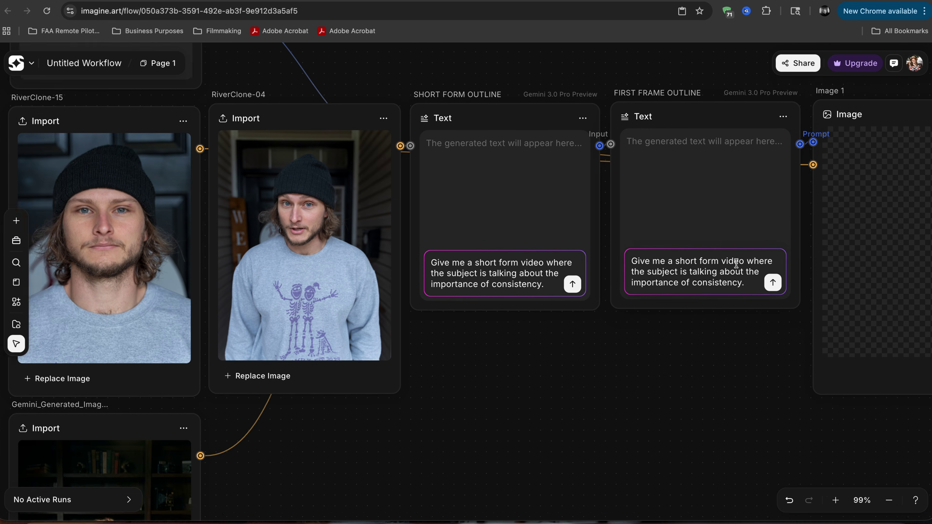
scroll(737, 263, right, 3)
scroll(737, 263, up, 1)
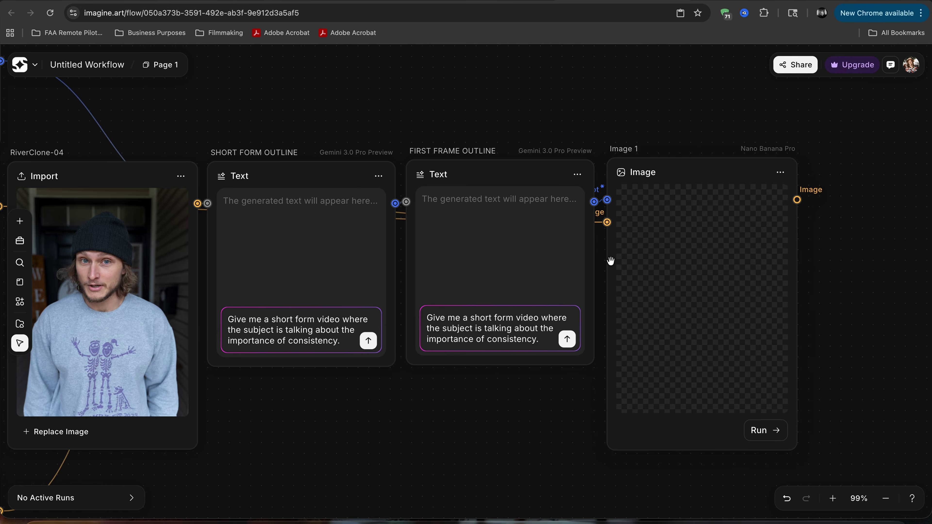
scroll(610, 263, right, 5)
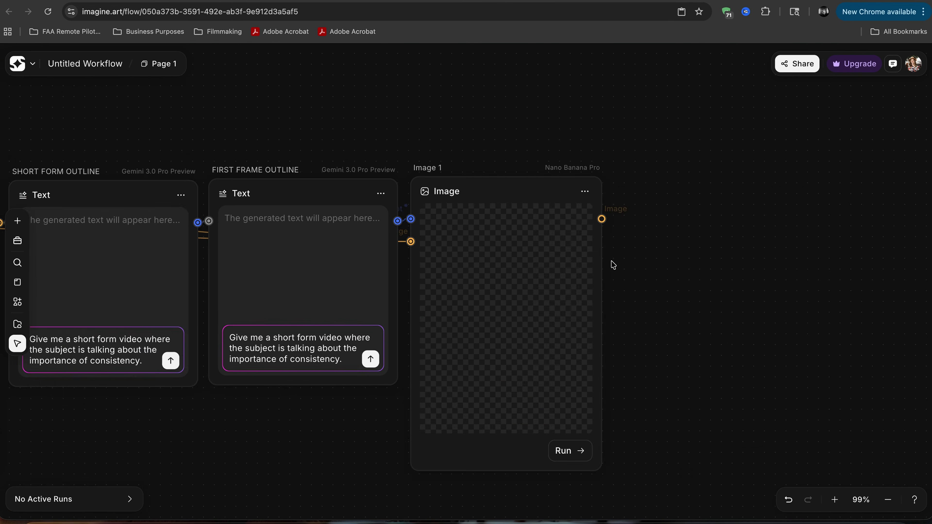
scroll(612, 264, down, 1)
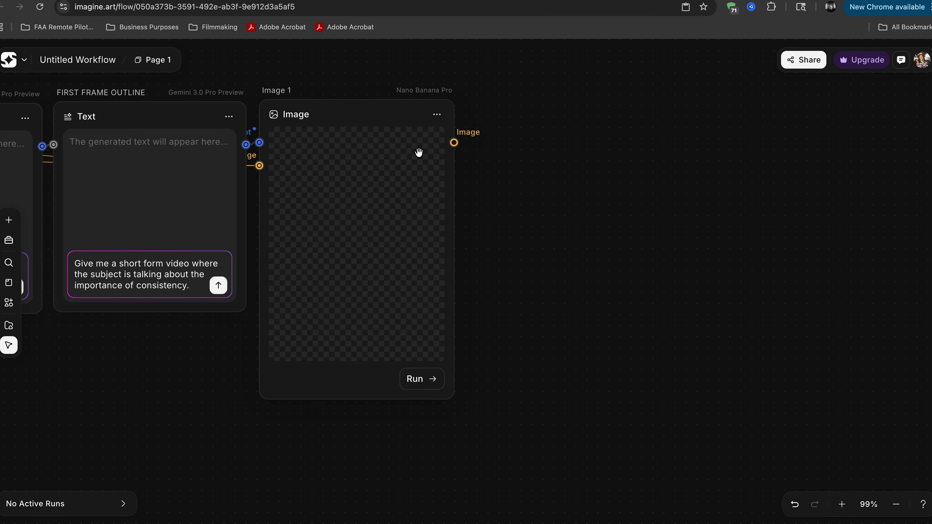
Duplicate FIRST FRAME OUTLINE, link Image 1's output to the copy, and give it a system prompt addressing fake/AI-look aspects such as plastic looking skin.
scroll(418, 151, down, 5)
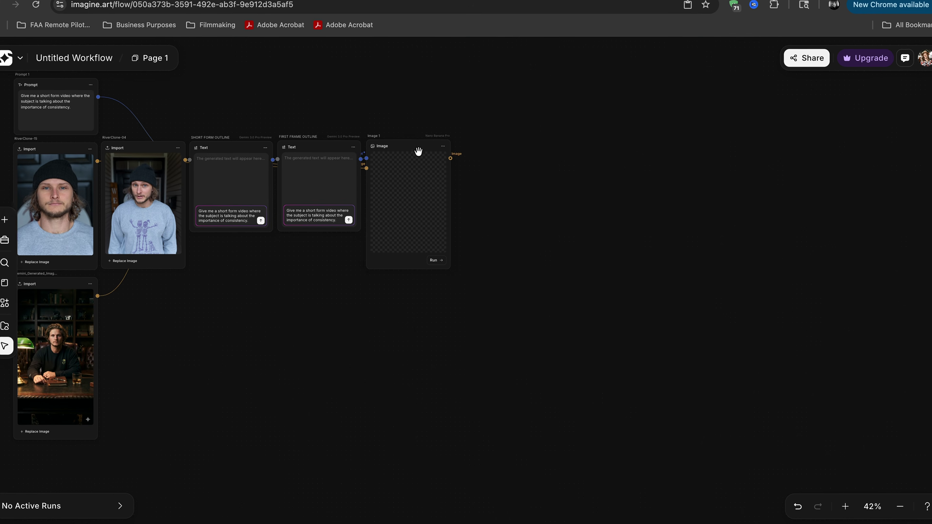
click(353, 147)
click(437, 184)
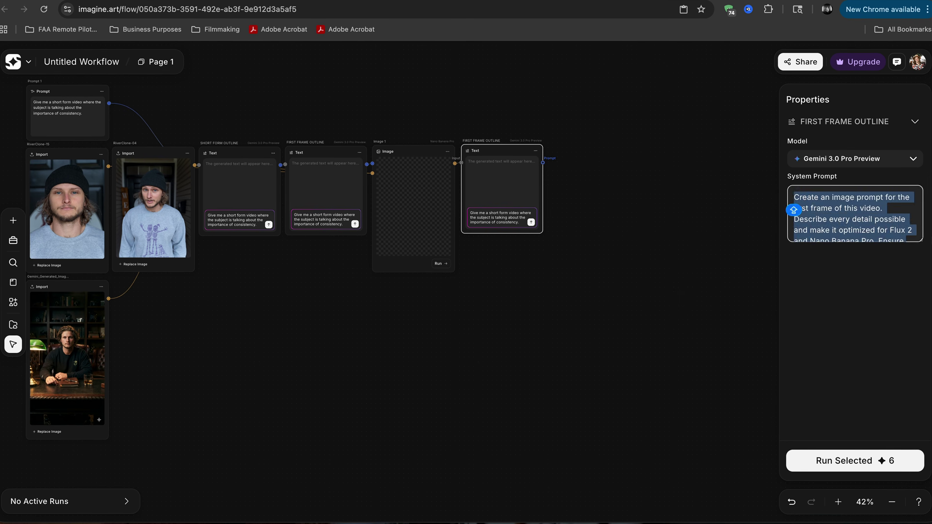
key(Right)
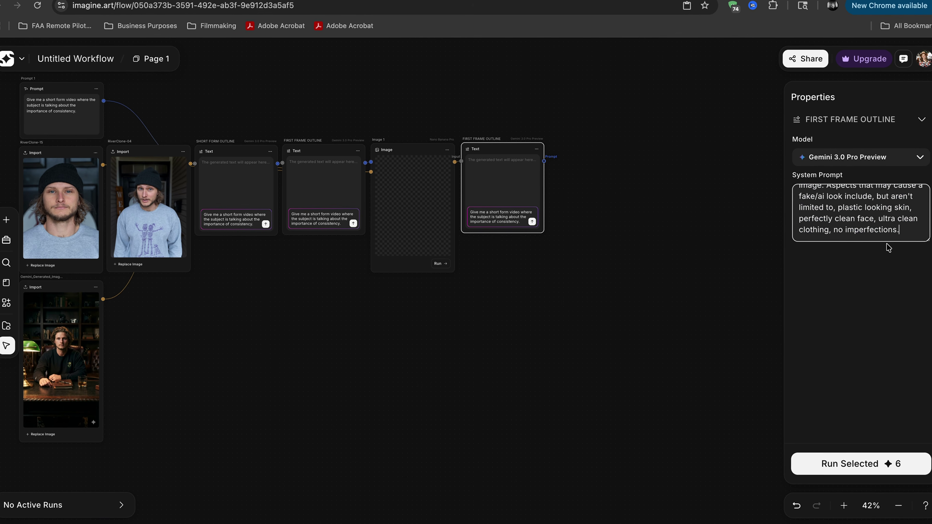
click(631, 233)
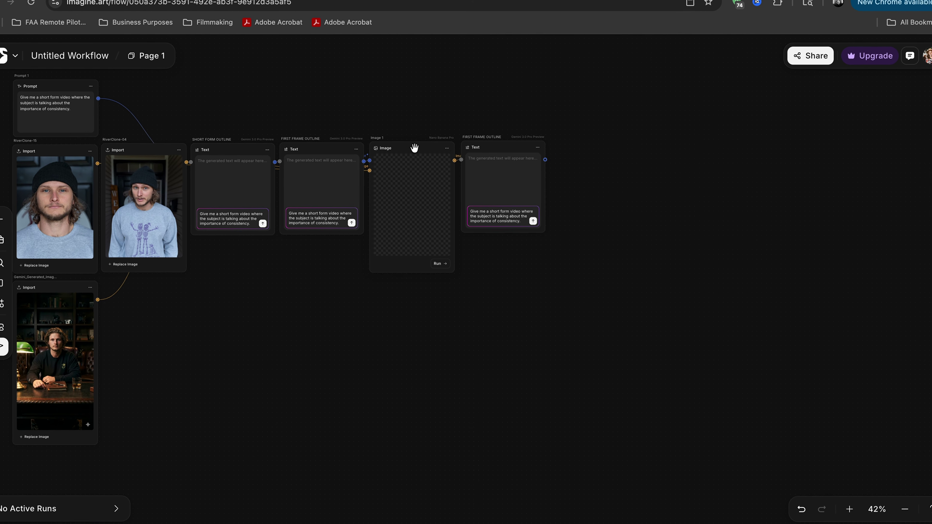
Set Image 1's aspect ratio to 9:16, then duplicate it beyond the copied text node and connect its prompt and image inputs.
click(446, 152)
click(844, 191)
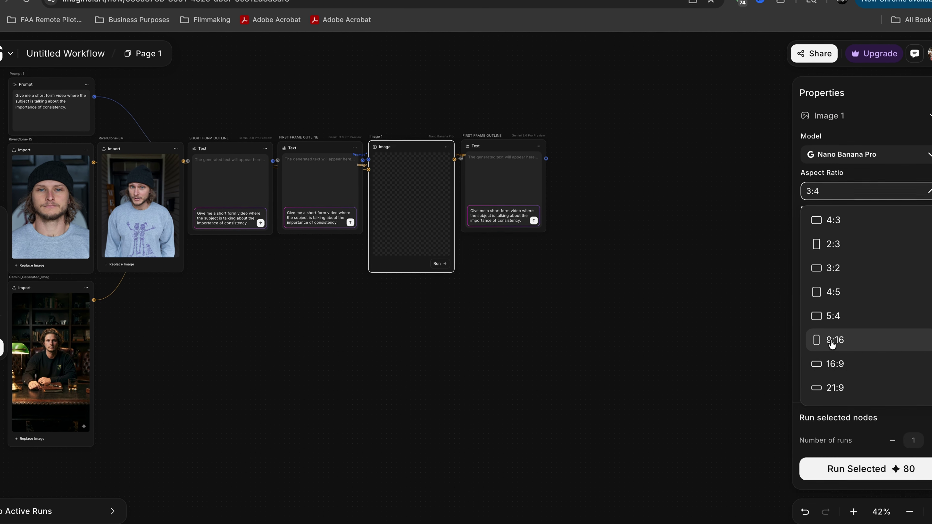
click(832, 342)
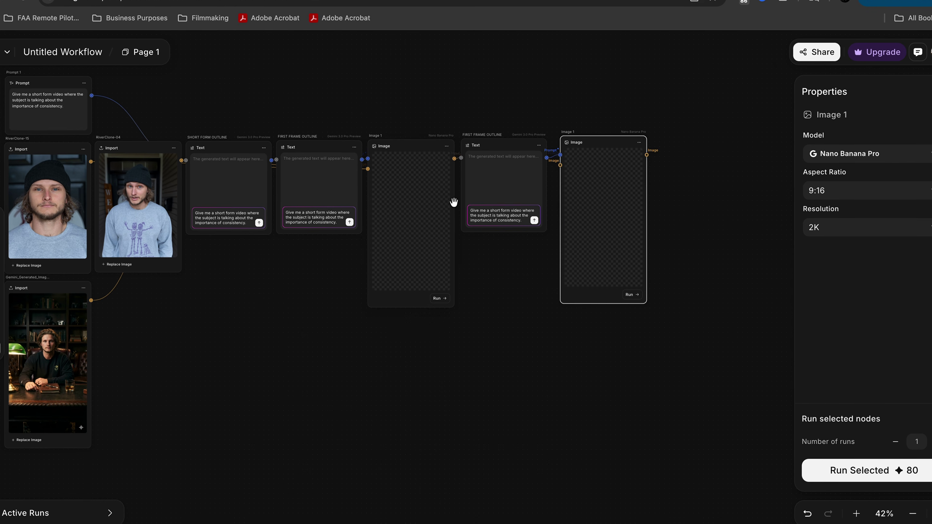
drag(455, 159, 514, 162)
scroll(605, 191, right, 5)
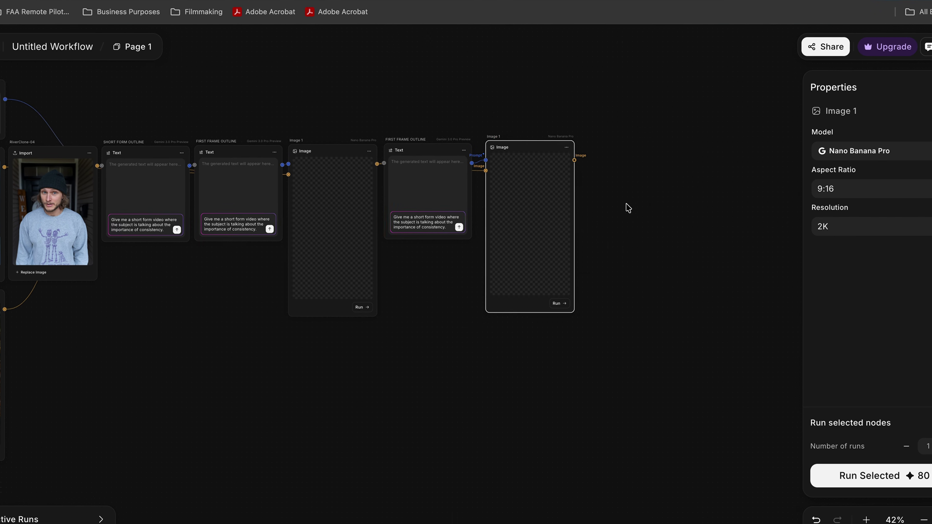
Duplicate the FIRST FRAME OUTLINE text node, place the copy after the second Image 1 node, and rename it VIDEO PROMPT.
scroll(628, 208, right, 3)
scroll(629, 208, up, 2)
click(558, 199)
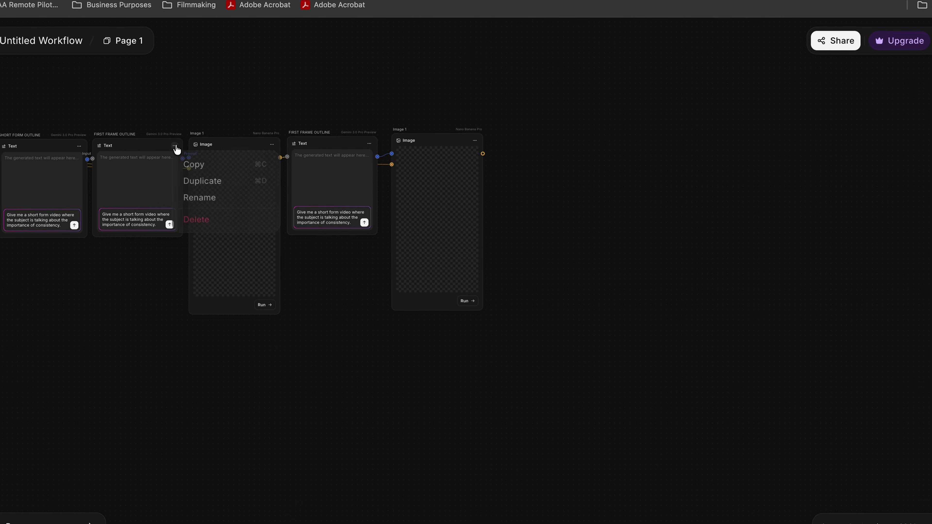
click(208, 186)
drag(203, 161, 529, 141)
click(579, 136)
click(603, 192)
text(VIDEO PROMPT)
click(632, 189)
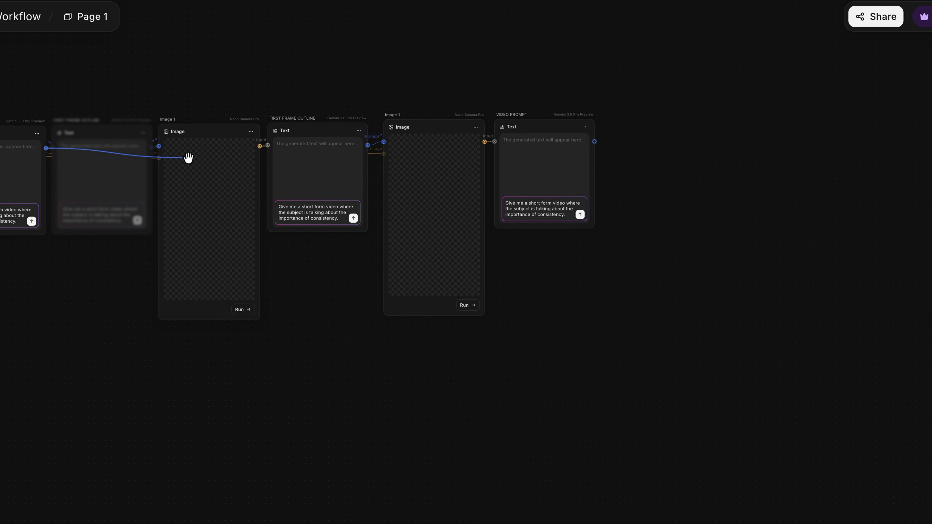
Replace the VIDEO PROMPT node's system prompt with a request for a quality video prompt that includes simple action and dialogue.
click(554, 154)
click(870, 181)
key(super+a)
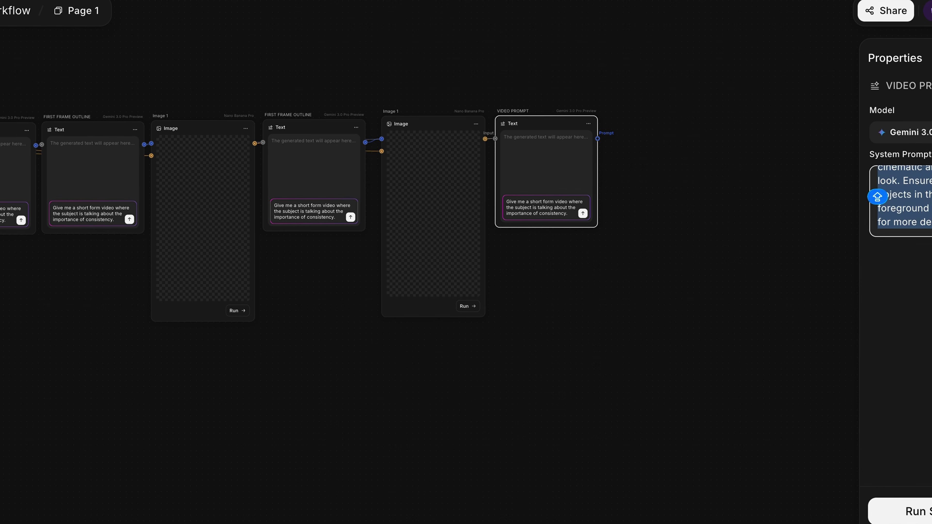
click(545, 126)
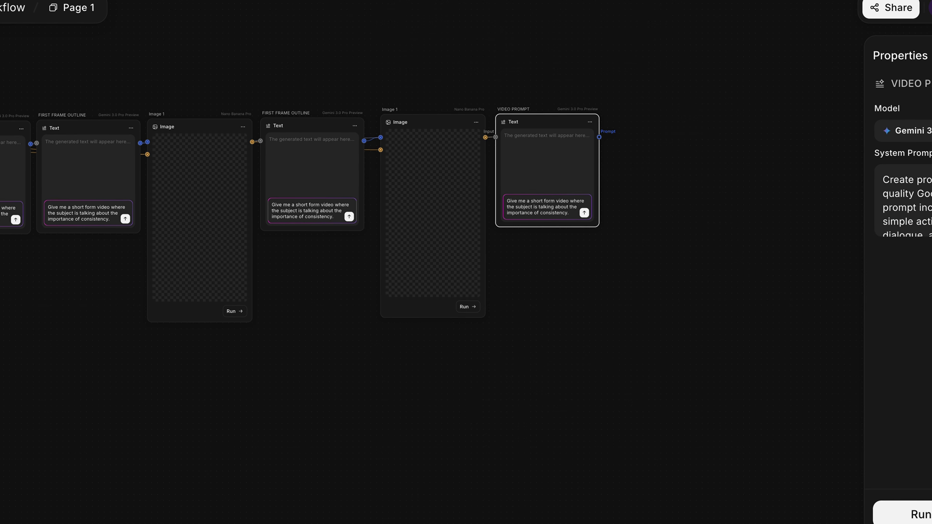
Add a Kling 2.6 Pro video node, feed it the VIDEO PROMPT text, and connect the second Image 1 output as its reference image.
key(super+k)
scroll(369, 364, down, 15)
scroll(401, 363, down, 15)
scroll(401, 364, up, 2)
click(345, 257)
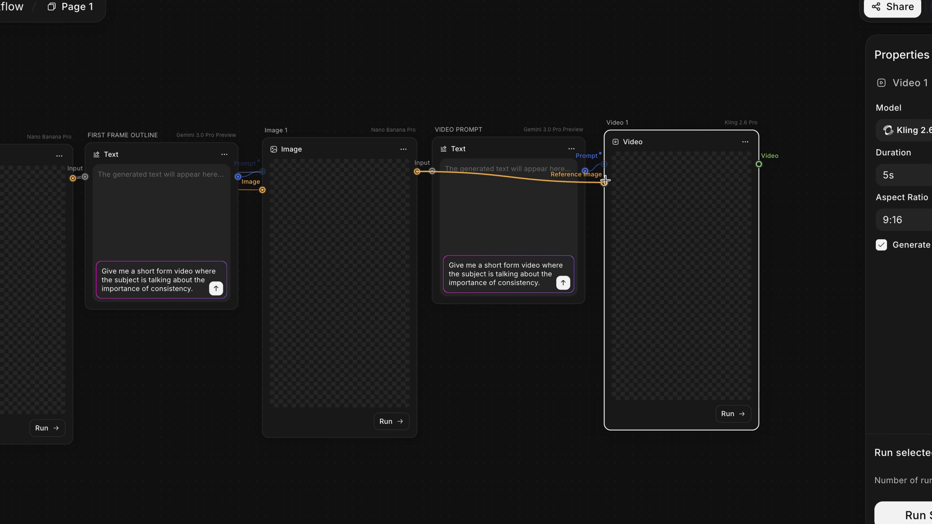
drag(605, 180, 604, 183)
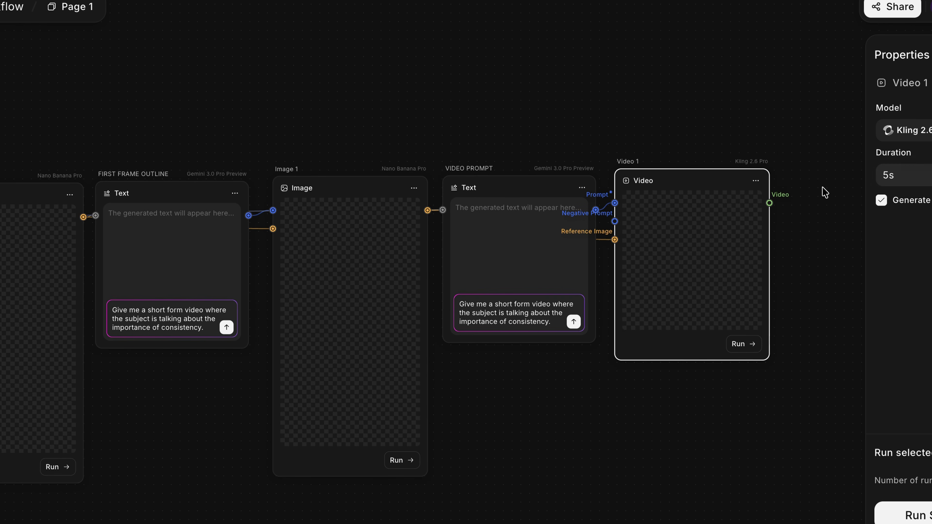
Set the duration of the Kling 2.6 Pro Video 1 node to 10s.
scroll(651, 182, right, 5)
click(917, 176)
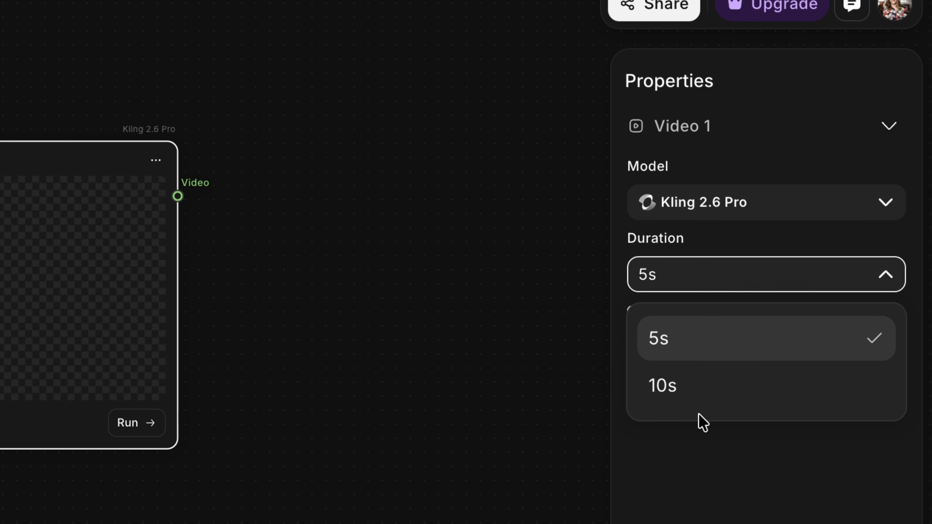
click(697, 402)
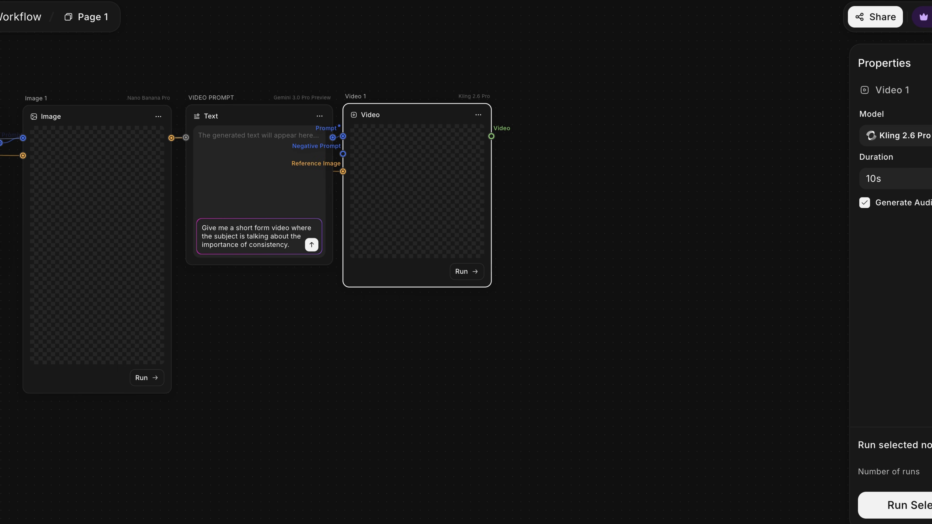
Add an Export node, connect Video 1's output to its input, and place it directly beside the video node.
key(ctrl+k)
scroll(455, 320, down, 15)
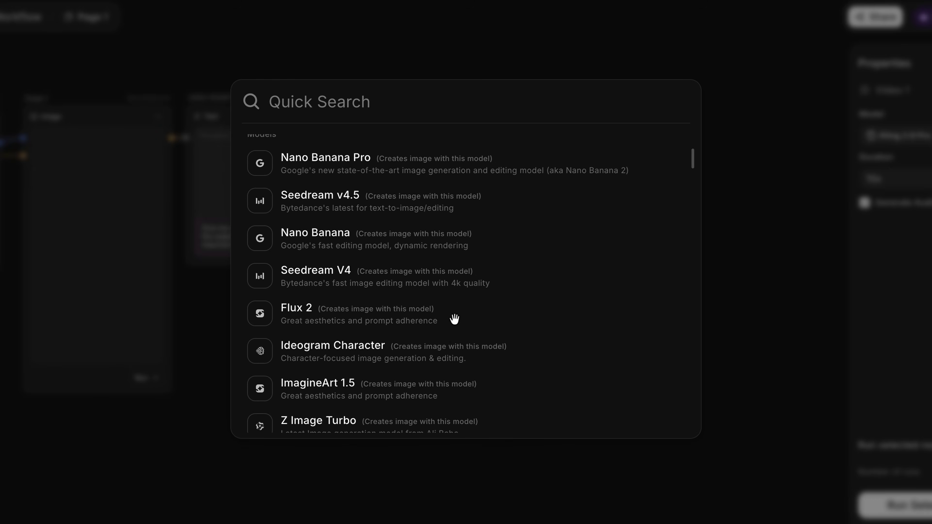
click(326, 306)
drag(416, 220, 672, 182)
drag(606, 204, 613, 214)
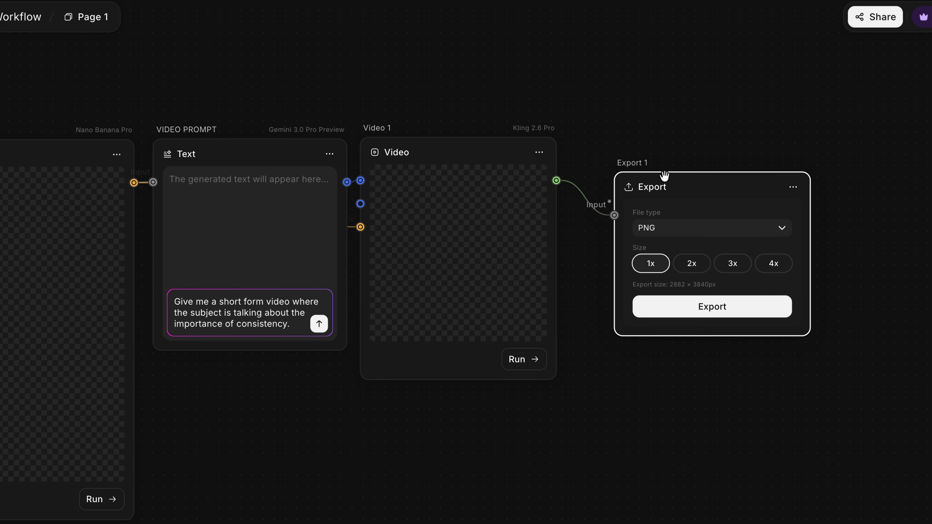
drag(662, 179, 630, 144)
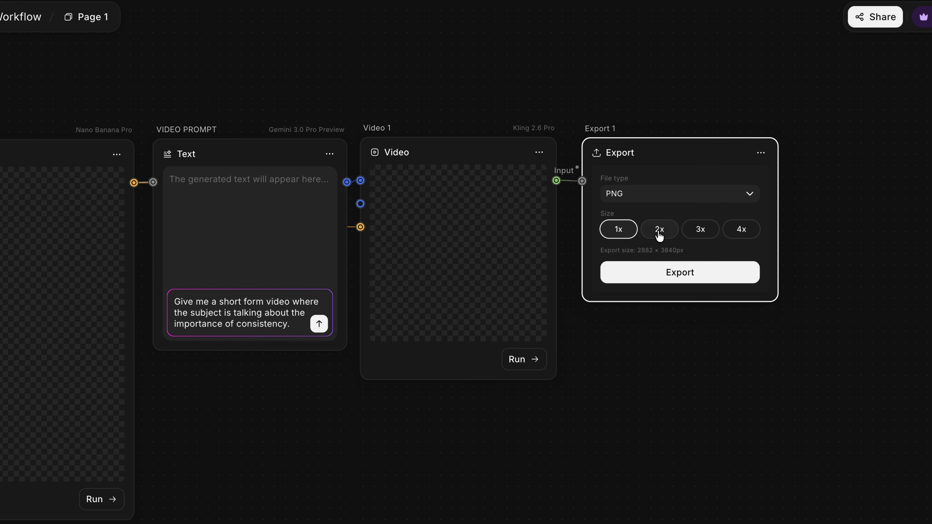